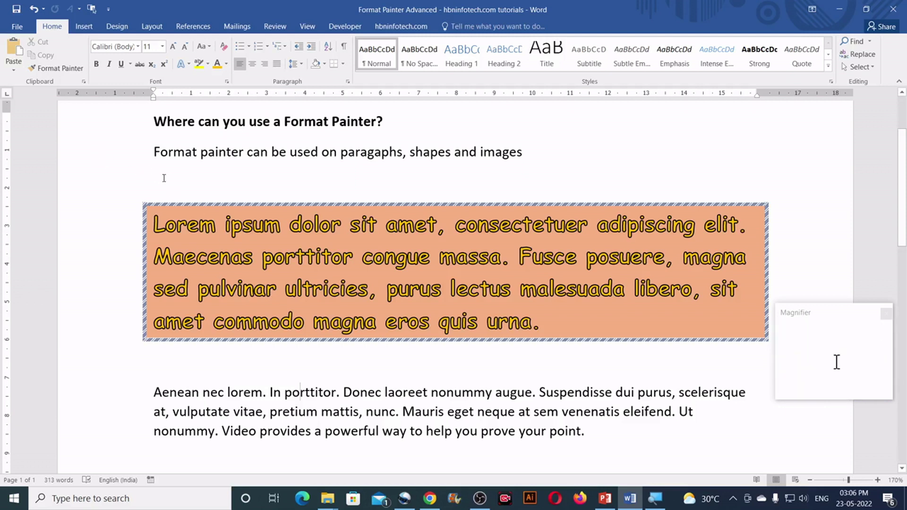
Step: Inspect the font and font size of the shaded Lorem ipsum paragraph
{"action": "scroll", "coordinate": [174, 184], "scroll_direction": "down", "scroll_amount": 1}
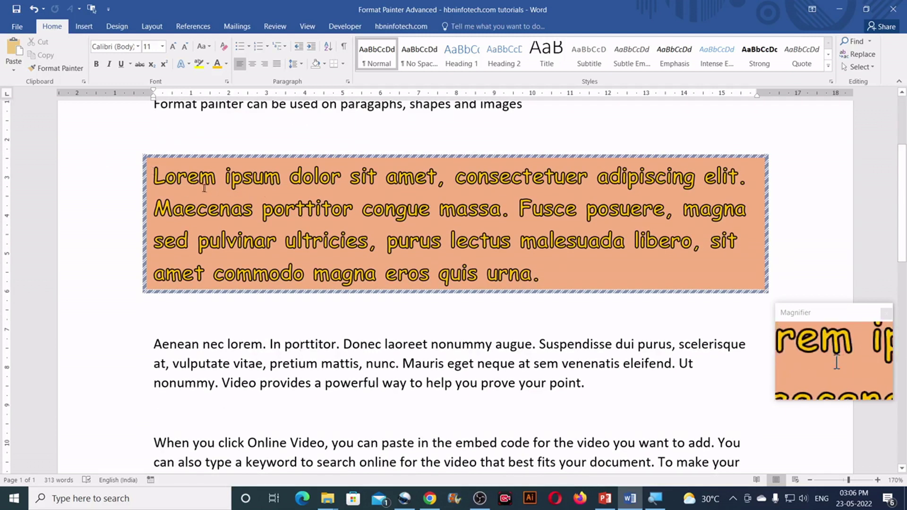
{"action": "left_click_drag", "start_coordinate": [154, 177], "coordinate": [540, 276]}
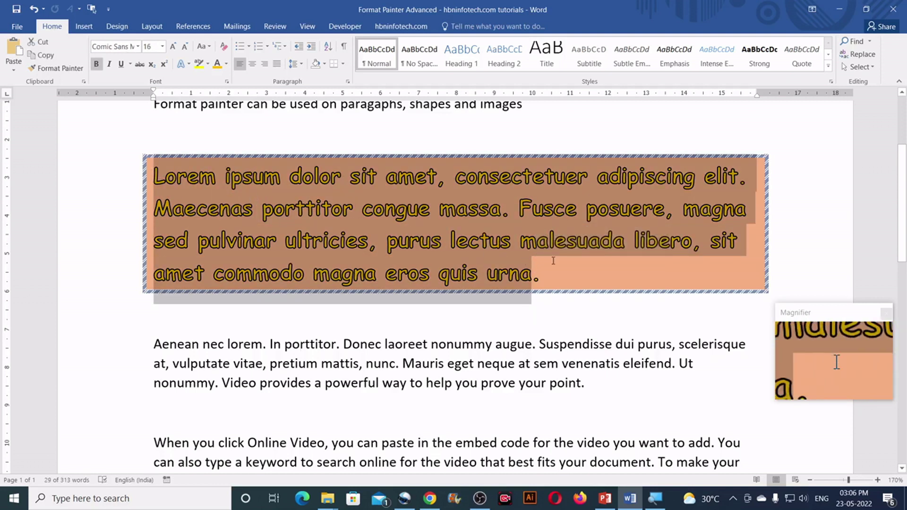
{"action": "left_click", "coordinate": [520, 222]}
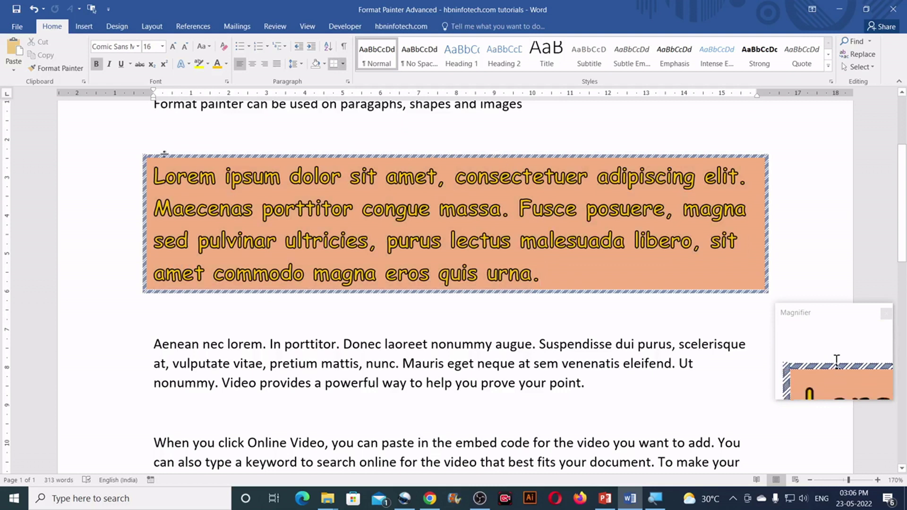
{"action": "left_click_drag", "start_coordinate": [154, 176], "coordinate": [452, 231]}
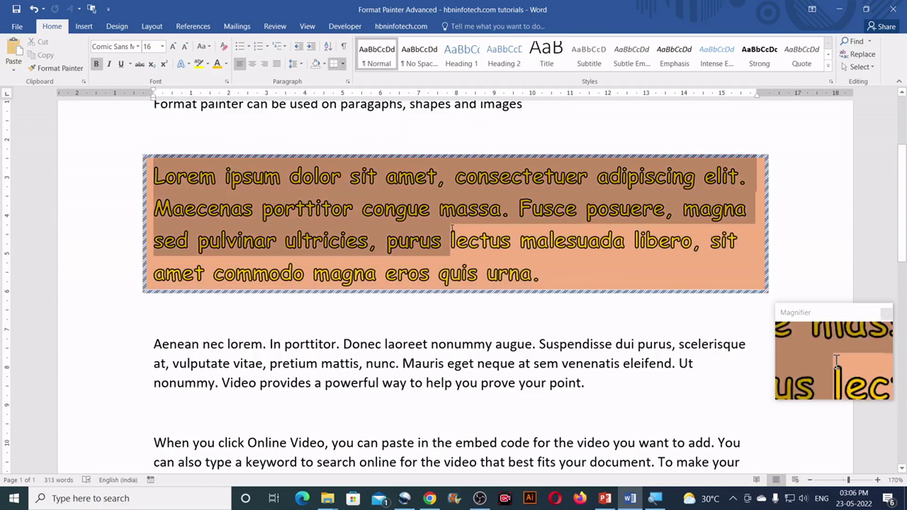
{"action": "left_click_drag", "start_coordinate": [541, 276], "coordinate": [362, 208]}
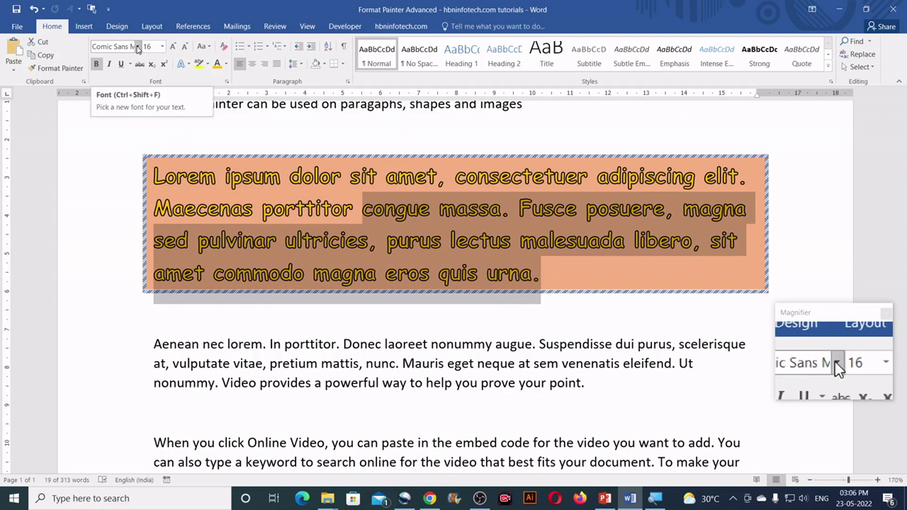
{"action": "left_click", "coordinate": [138, 48]}
{"action": "left_click", "coordinate": [180, 6]}
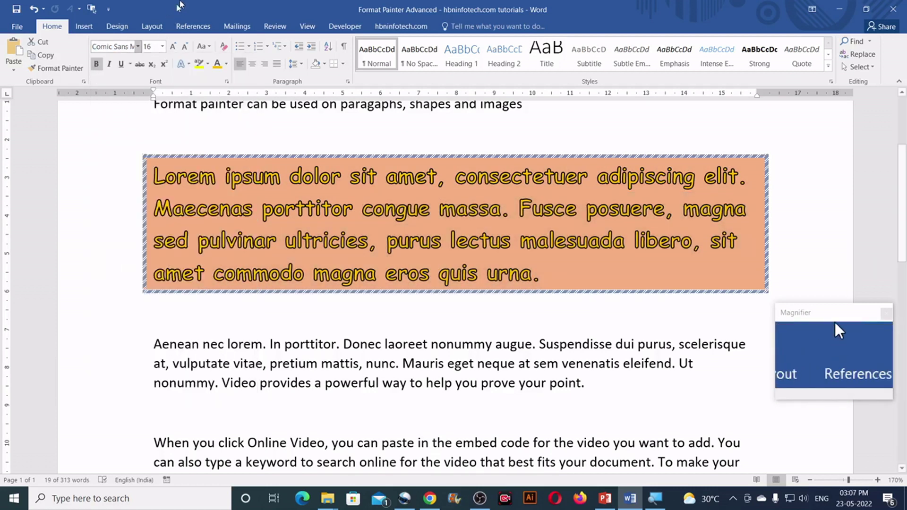
{"action": "left_click", "coordinate": [163, 47]}
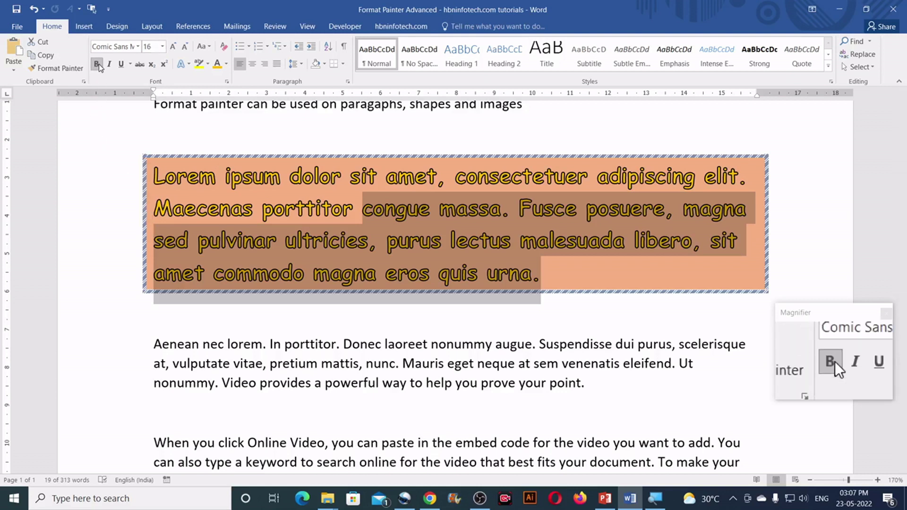
Step: Copy the whole Lorem ipsum paragraph's formatting with Format Painter onto the Aenean nec lorem paragraph
{"action": "left_click_drag", "start_coordinate": [154, 178], "coordinate": [546, 263]}
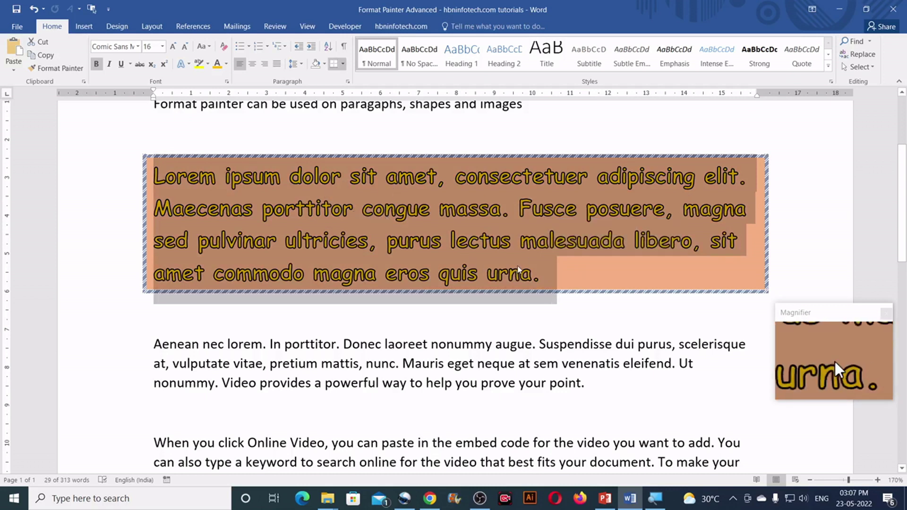
{"action": "left_click", "coordinate": [543, 274]}
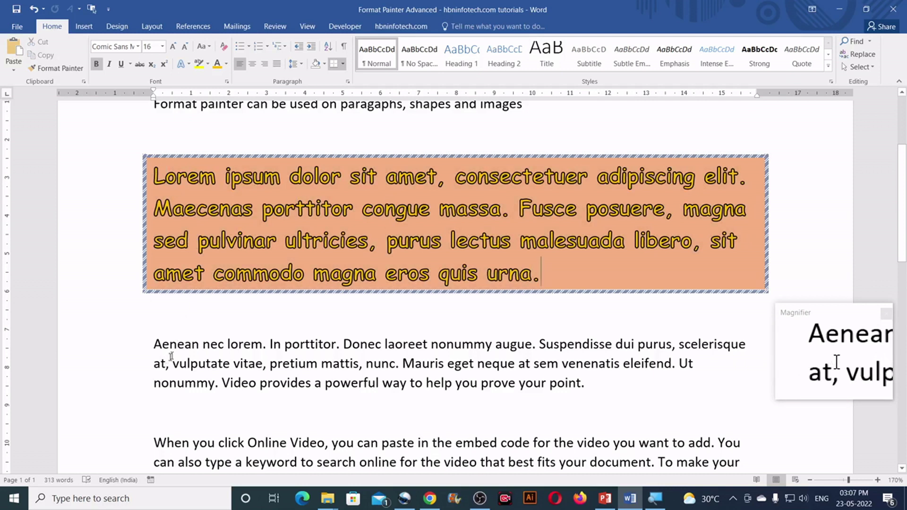
{"action": "mouse_move", "coordinate": [537, 279]}
{"action": "left_mouse_down"}
{"action": "mouse_move", "coordinate": [386, 239]}
{"action": "mouse_move", "coordinate": [224, 179]}
{"action": "mouse_move", "coordinate": [172, 187]}
{"action": "left_mouse_up"}
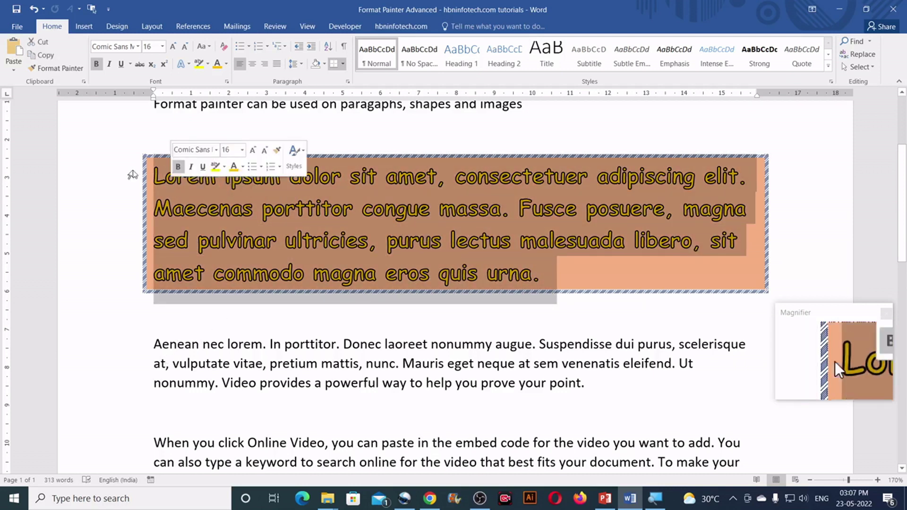
{"action": "left_click", "coordinate": [55, 71]}
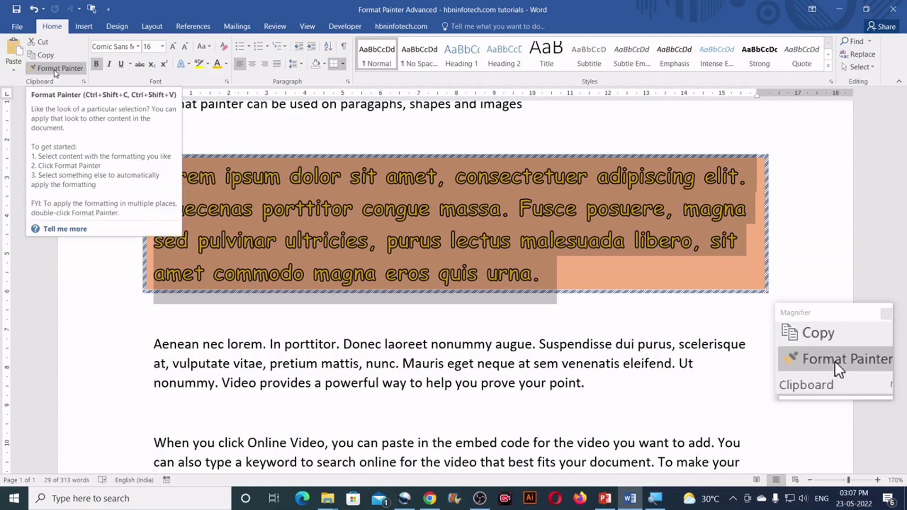
{"action": "scroll", "coordinate": [159, 298], "scroll_direction": "down", "scroll_amount": 2}
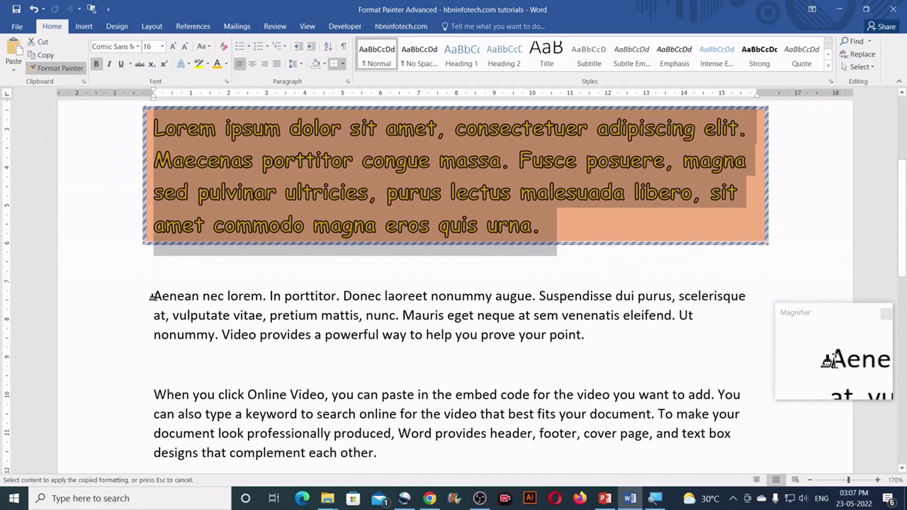
{"action": "left_click_drag", "start_coordinate": [153, 296], "coordinate": [609, 345]}
Step: Deselect the restyled Aenean paragraph and scroll down past it
{"action": "scroll", "coordinate": [441, 349], "scroll_direction": "down", "scroll_amount": 4}
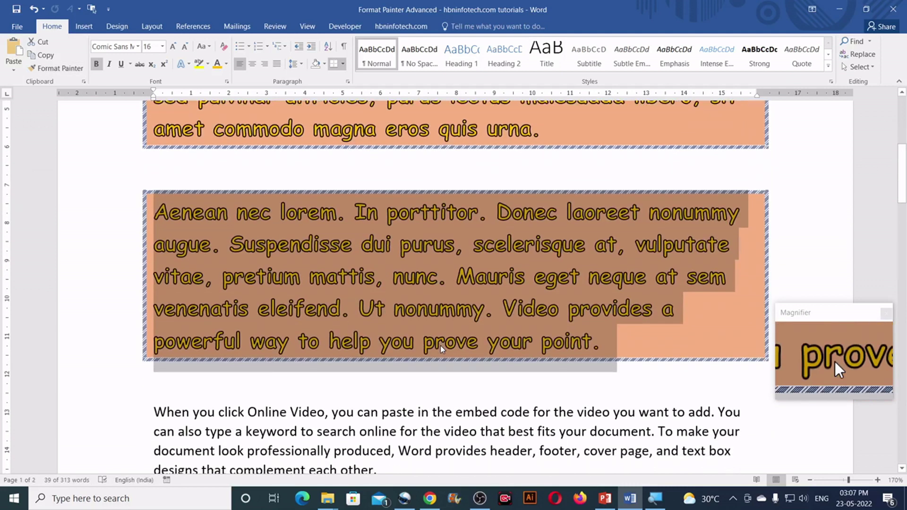
{"action": "left_click", "coordinate": [396, 411]}
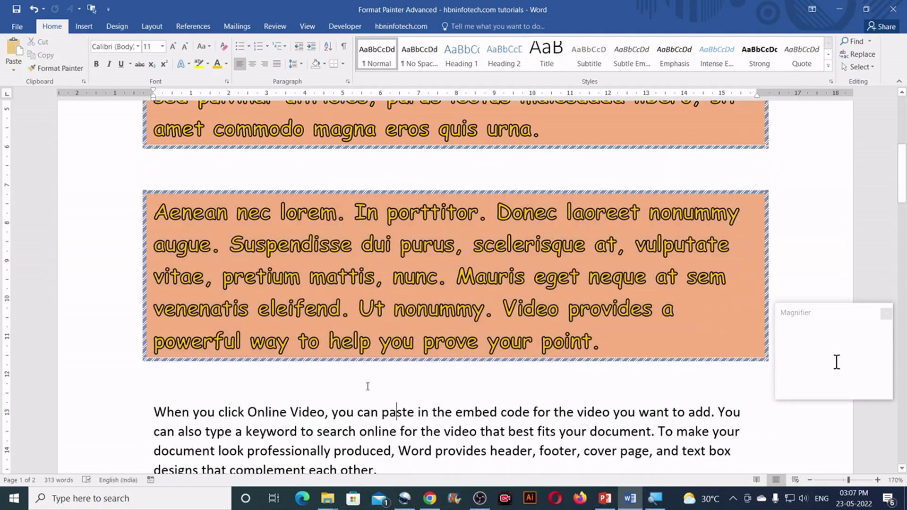
{"action": "scroll", "coordinate": [368, 387], "scroll_direction": "up", "scroll_amount": 4}
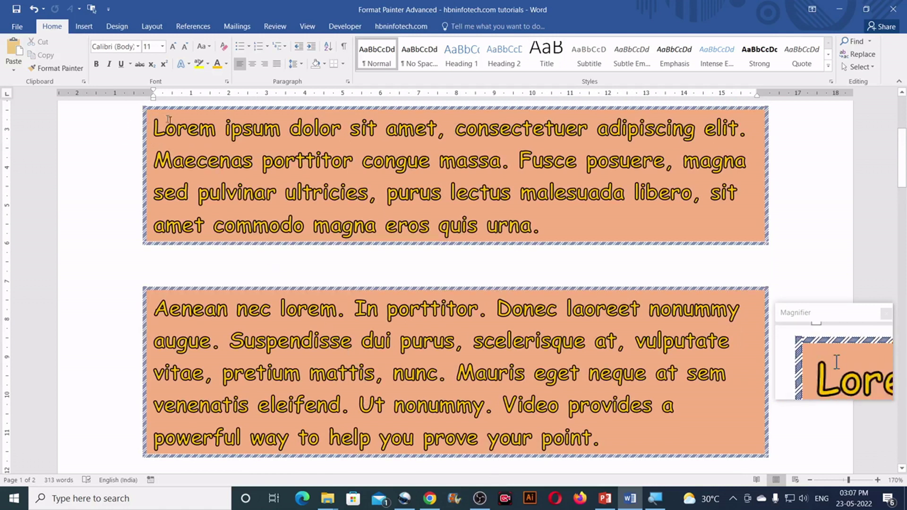
{"action": "scroll", "coordinate": [212, 189], "scroll_direction": "down", "scroll_amount": 2}
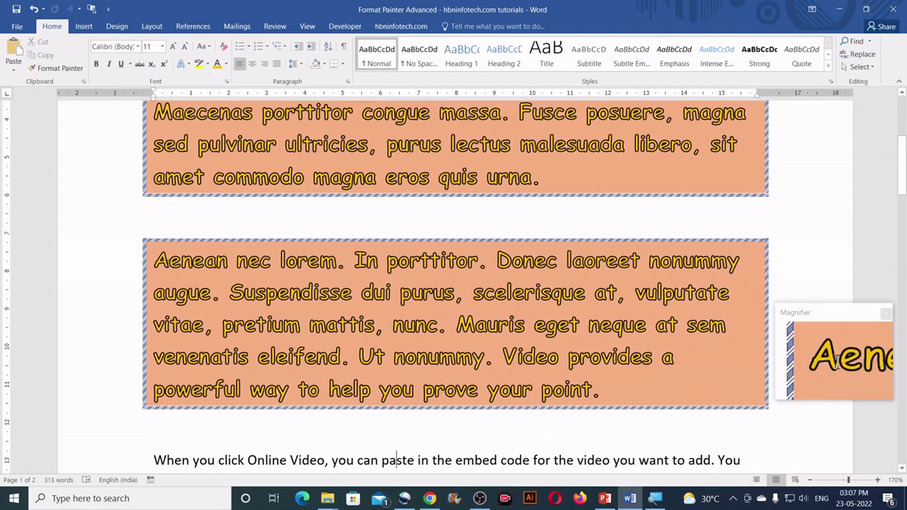
{"action": "scroll", "coordinate": [232, 300], "scroll_direction": "down", "scroll_amount": 3}
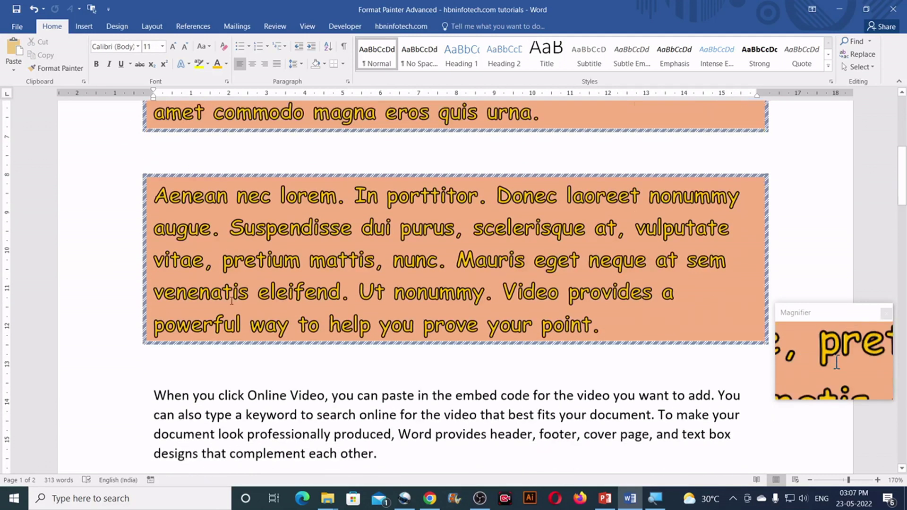
{"action": "scroll", "coordinate": [231, 299], "scroll_direction": "down", "scroll_amount": 10}
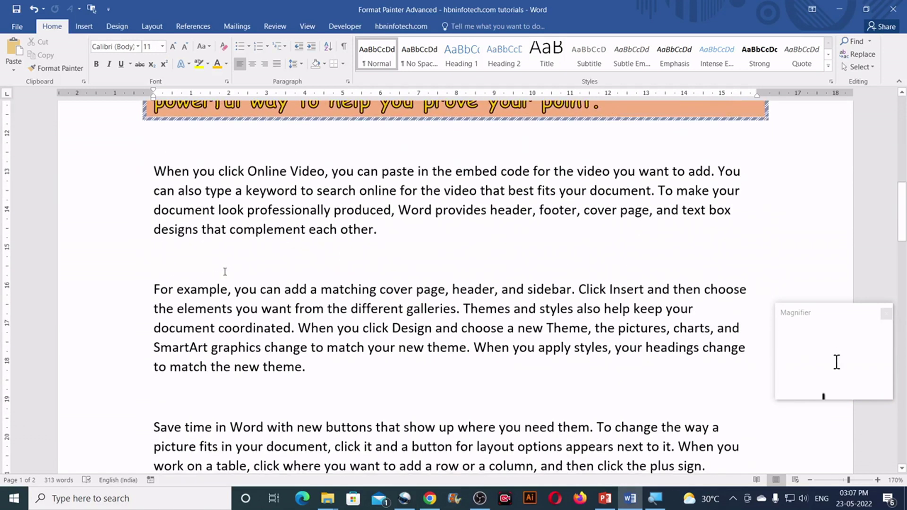
Step: Lock Format Painter on the shaded paragraph and paint the Online Video paragraph and the one after it
{"action": "scroll", "coordinate": [204, 257], "scroll_direction": "up", "scroll_amount": 4}
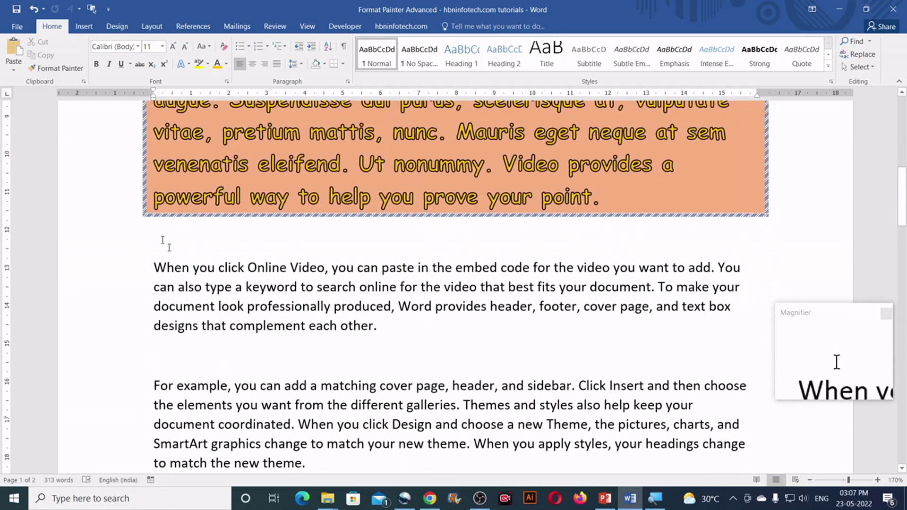
{"action": "scroll", "coordinate": [236, 265], "scroll_direction": "down", "scroll_amount": 2}
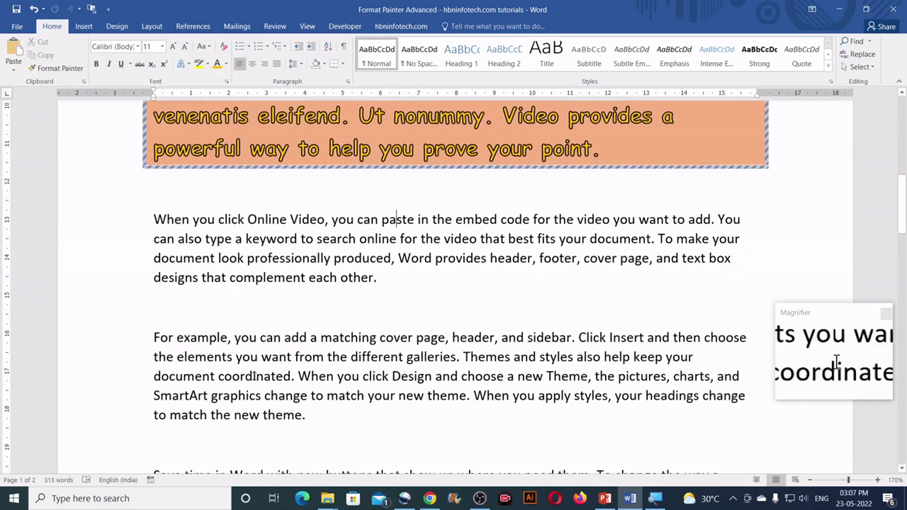
{"action": "scroll", "coordinate": [373, 264], "scroll_direction": "up", "scroll_amount": 6}
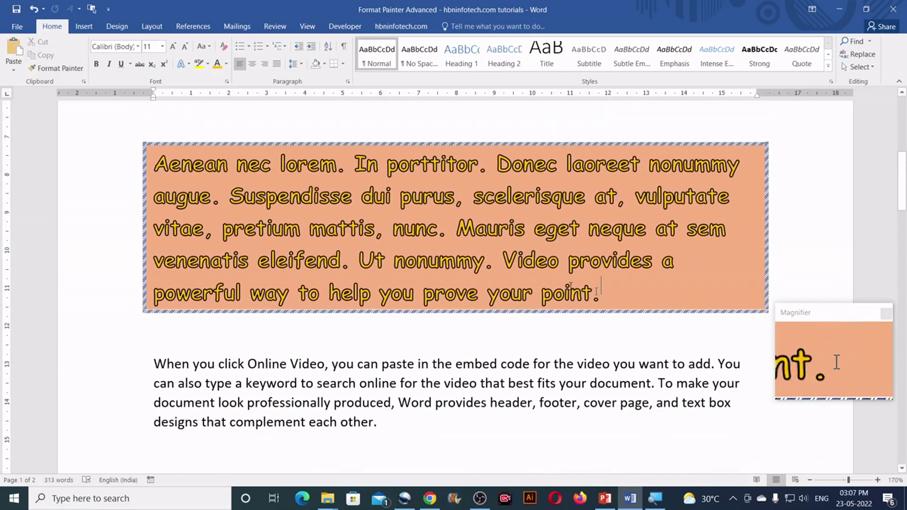
{"action": "left_click_drag", "start_coordinate": [602, 295], "coordinate": [155, 163]}
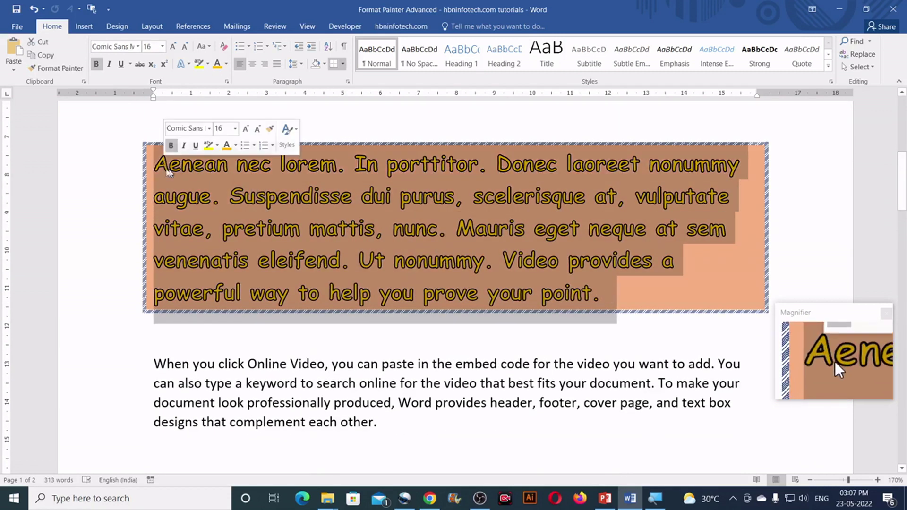
{"action": "left_click", "coordinate": [53, 70]}
{"action": "scroll", "coordinate": [283, 264], "scroll_direction": "down", "scroll_amount": 3}
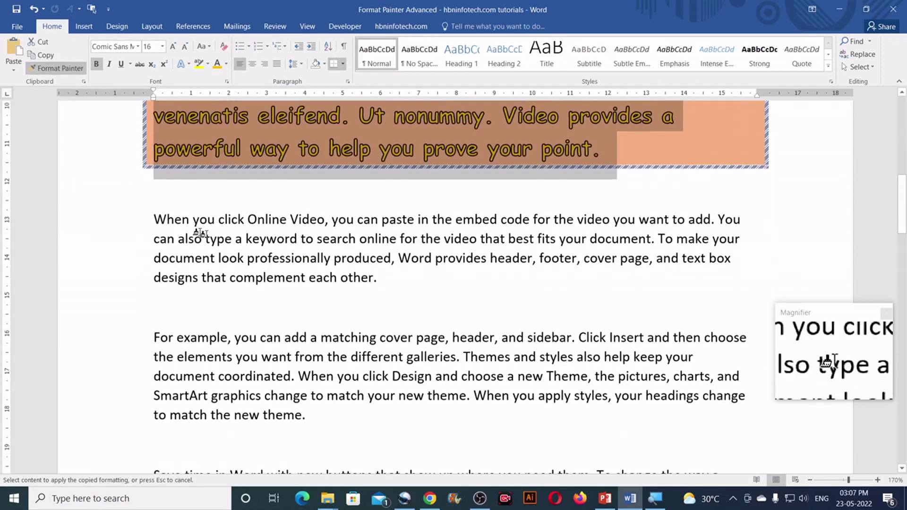
{"action": "left_click_drag", "start_coordinate": [154, 218], "coordinate": [420, 270]}
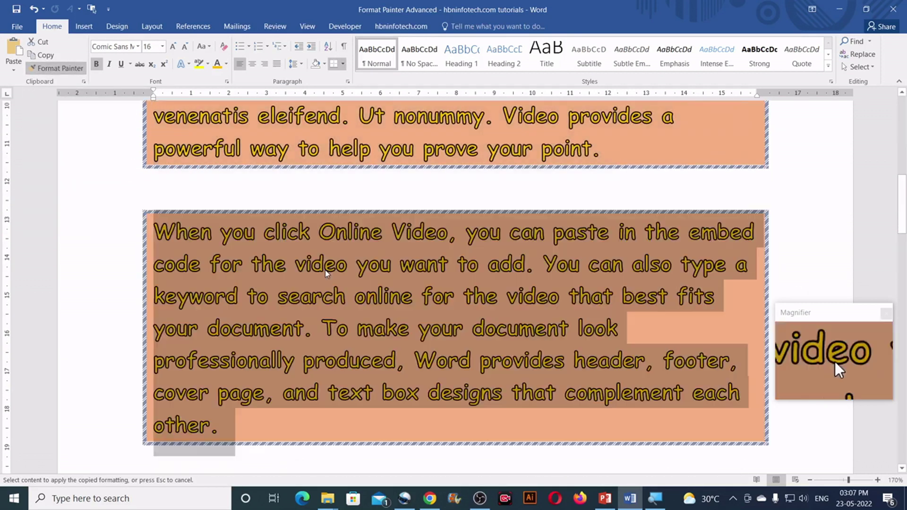
{"action": "scroll", "coordinate": [324, 273], "scroll_direction": "down", "scroll_amount": 4}
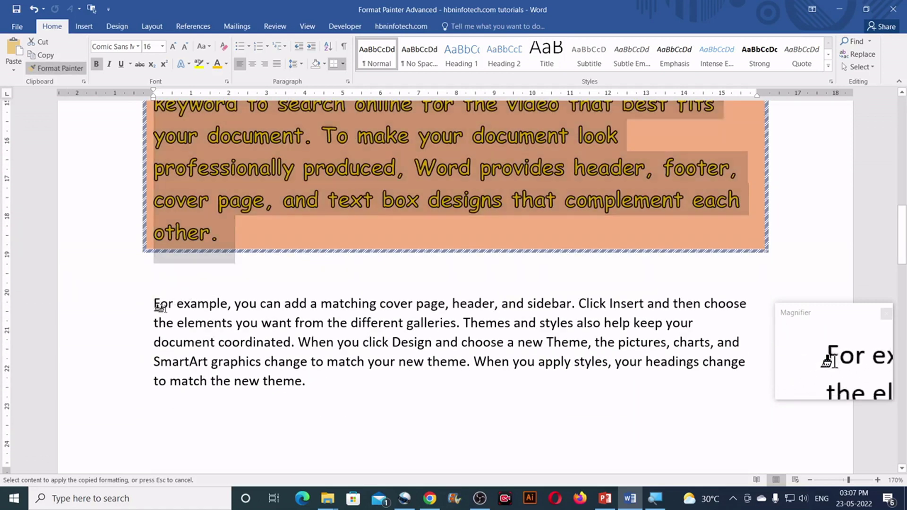
{"action": "left_click_drag", "start_coordinate": [159, 307], "coordinate": [324, 377]}
Step: Paint the Save time paragraph and the following one, then press Esc to end painting
{"action": "scroll", "coordinate": [340, 324], "scroll_direction": "down", "scroll_amount": 8}
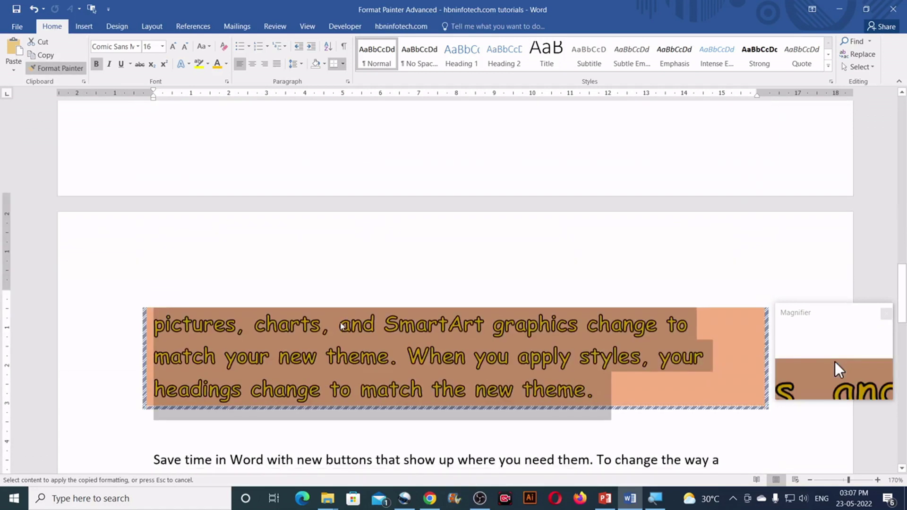
{"action": "scroll", "coordinate": [331, 326], "scroll_direction": "down", "scroll_amount": 5}
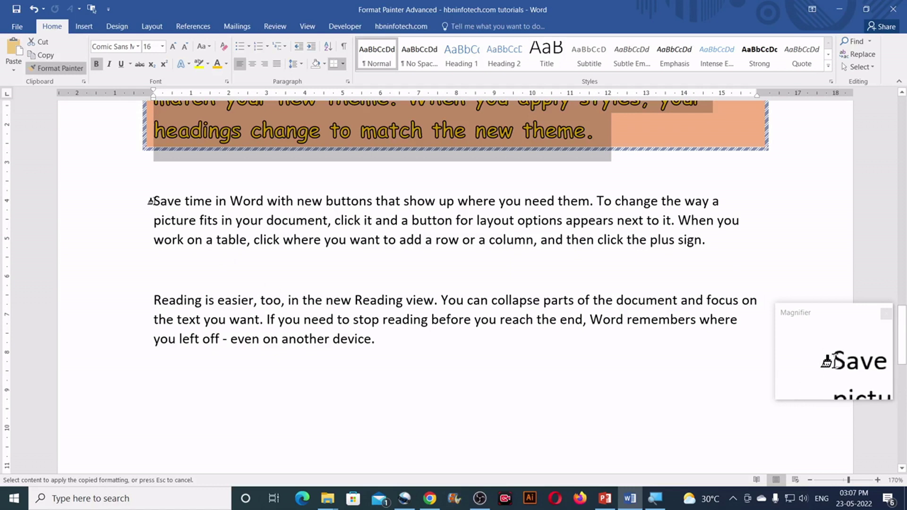
{"action": "mouse_move", "coordinate": [150, 201]}
{"action": "left_mouse_down"}
{"action": "mouse_move", "coordinate": [529, 240]}
{"action": "mouse_move", "coordinate": [720, 241]}
{"action": "left_mouse_up"}
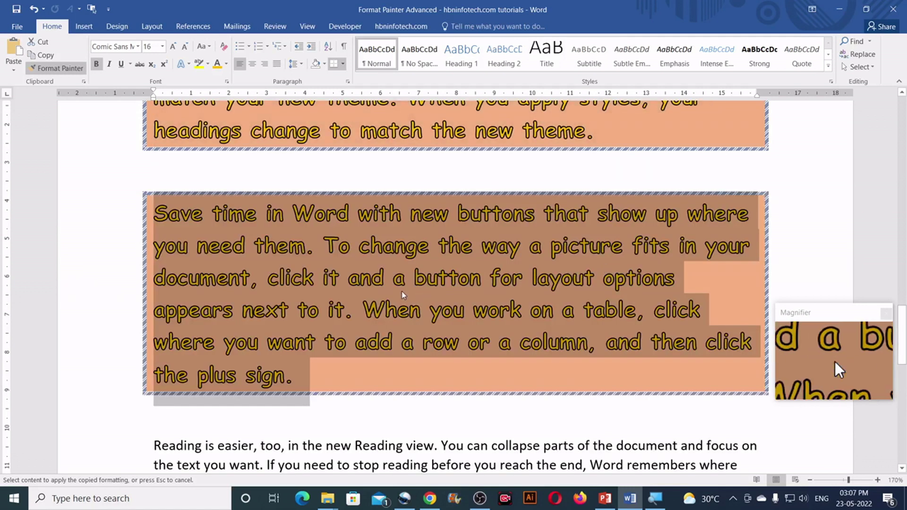
{"action": "scroll", "coordinate": [403, 295], "scroll_direction": "down", "scroll_amount": 4}
{"action": "mouse_move", "coordinate": [151, 255]}
{"action": "left_mouse_down"}
{"action": "mouse_move", "coordinate": [395, 297]}
{"action": "mouse_move", "coordinate": [396, 311]}
{"action": "left_mouse_up"}
{"action": "scroll", "coordinate": [391, 415], "scroll_direction": "down", "scroll_amount": 2}
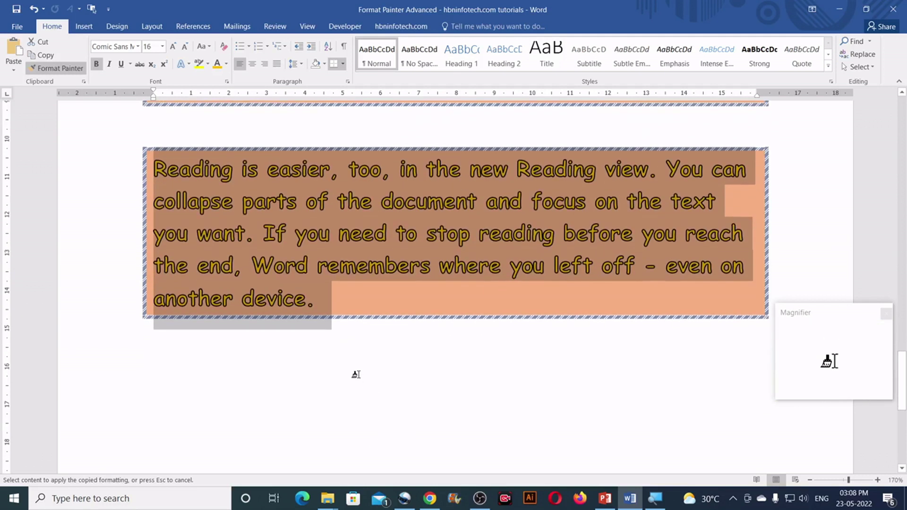
{"action": "key", "text": "Escape"}
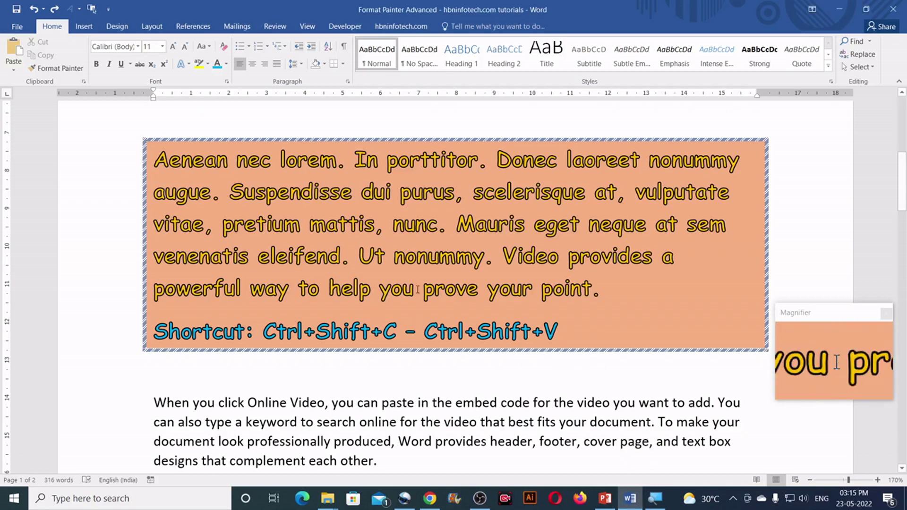
Step: Select the orange box text, then apply its formatting to the 'When you click Online Video' paragraph with Ctrl+Shift+V
{"action": "double_click", "coordinate": [354, 332]}
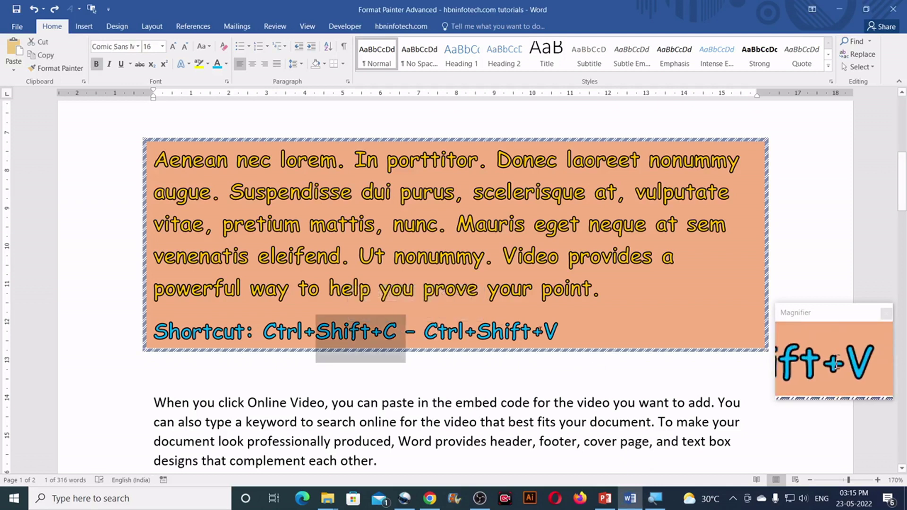
{"action": "left_click_drag", "start_coordinate": [558, 333], "coordinate": [425, 333]}
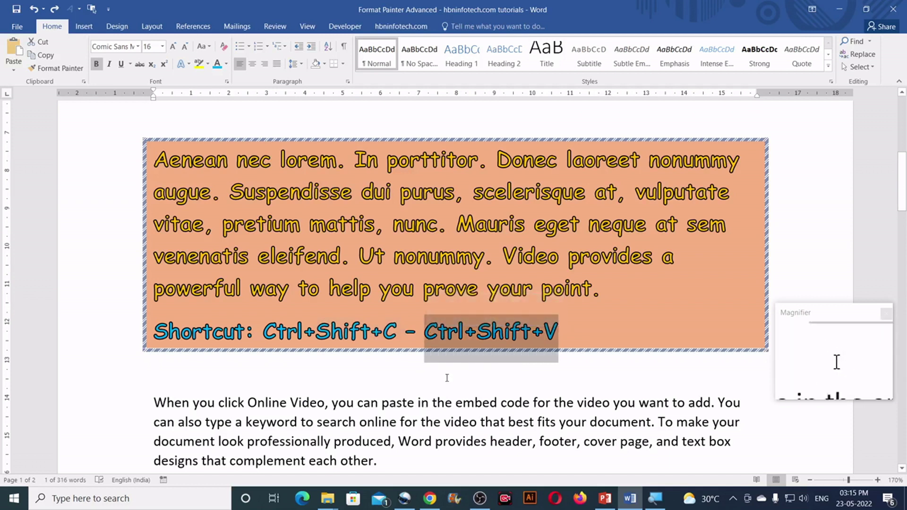
{"action": "left_click", "coordinate": [571, 332]}
{"action": "left_click_drag", "start_coordinate": [572, 332], "coordinate": [154, 162]}
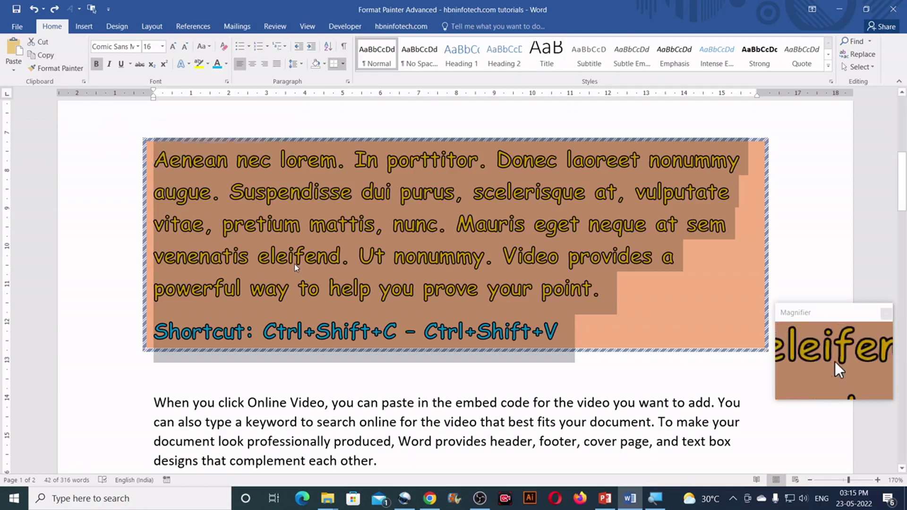
{"action": "scroll", "coordinate": [295, 268], "scroll_direction": "down", "scroll_amount": 3}
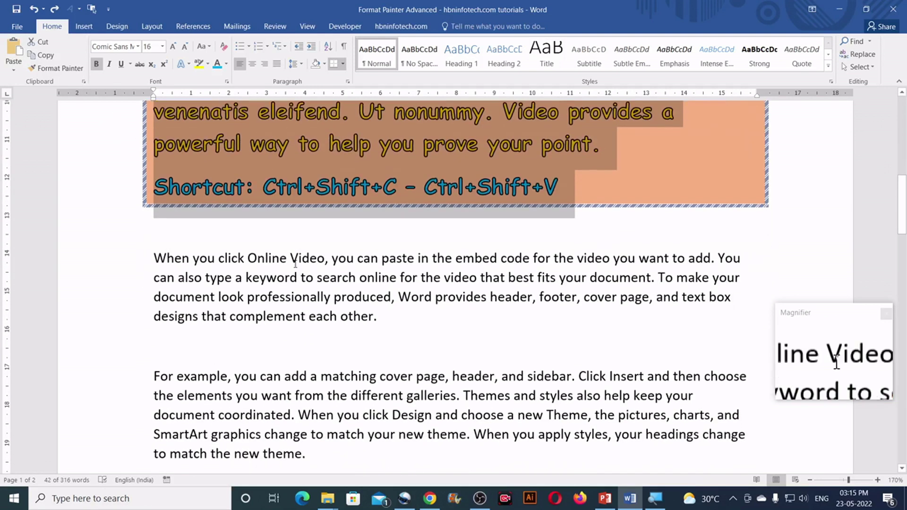
{"action": "left_click_drag", "start_coordinate": [152, 257], "coordinate": [392, 325]}
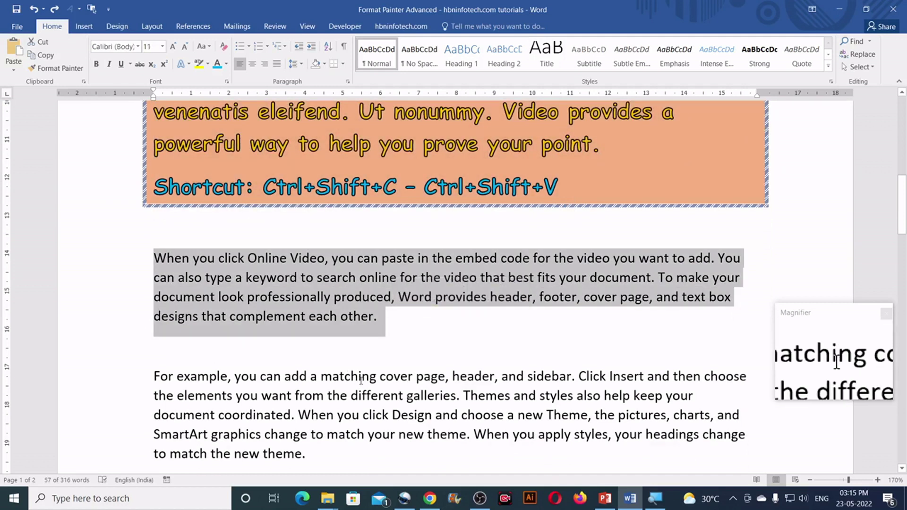
{"action": "key", "text": "ctrl+shift+v"}
{"action": "scroll", "coordinate": [361, 381], "scroll_direction": "down", "scroll_amount": 2}
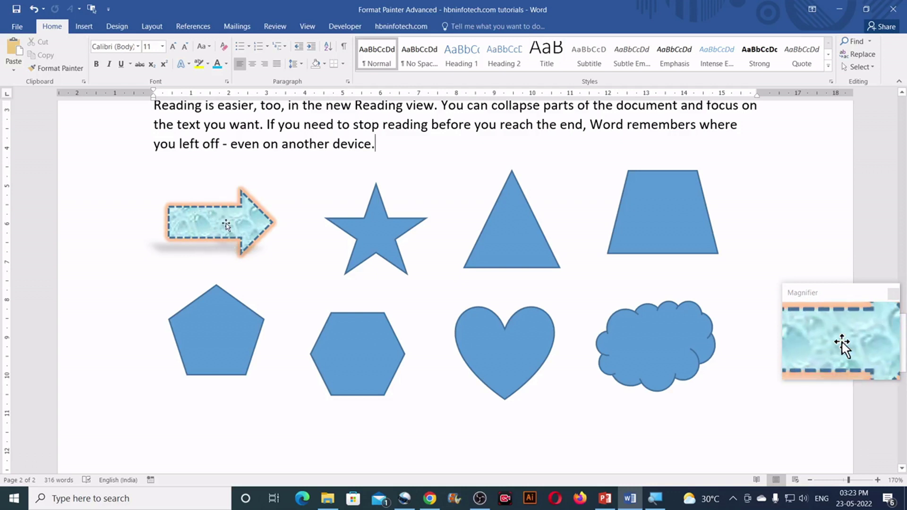
Step: Copy the textured arrow's style onto the star shape
{"action": "left_click", "coordinate": [227, 223]}
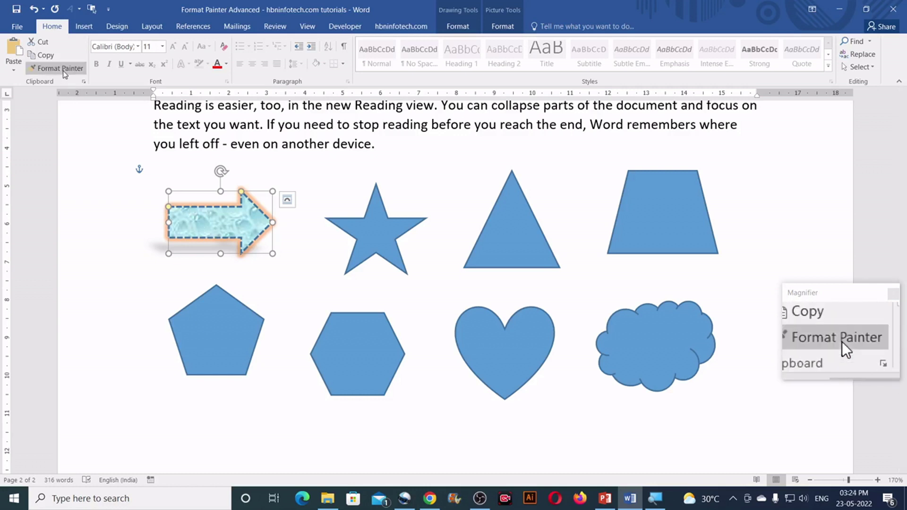
{"action": "left_click", "coordinate": [65, 73]}
{"action": "left_click", "coordinate": [378, 218]}
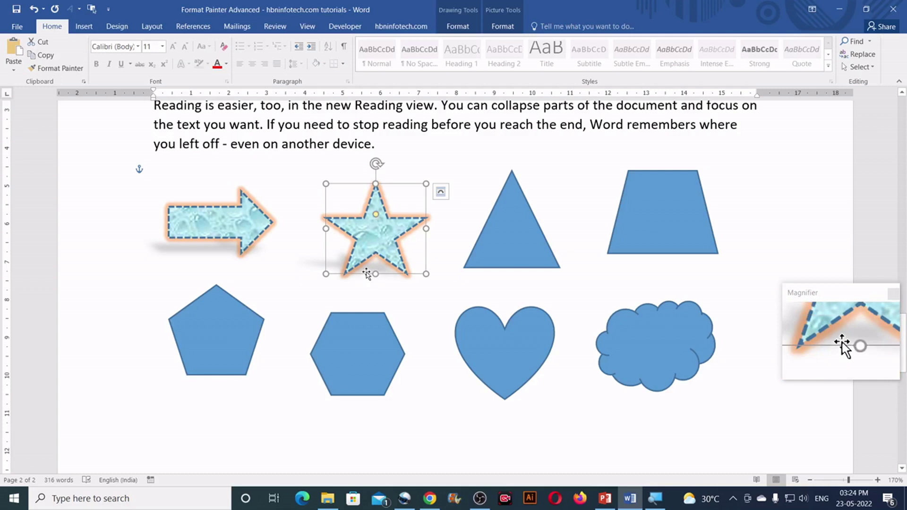
Step: Apply the textured style to the triangle, trapezoid, pentagon, hexagon, heart and cloud, then stop painting
{"action": "left_click", "coordinate": [61, 68]}
{"action": "left_click", "coordinate": [531, 251]}
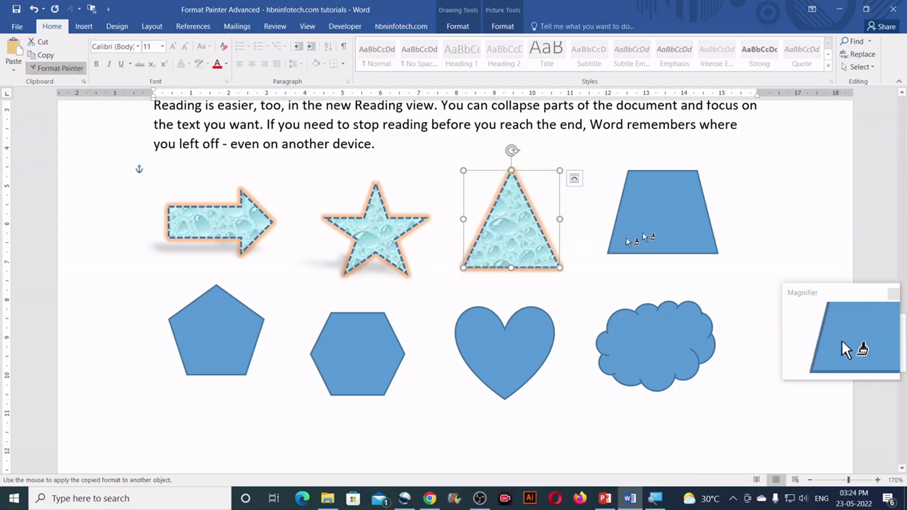
{"action": "left_click", "coordinate": [628, 242]}
{"action": "left_click", "coordinate": [249, 348]}
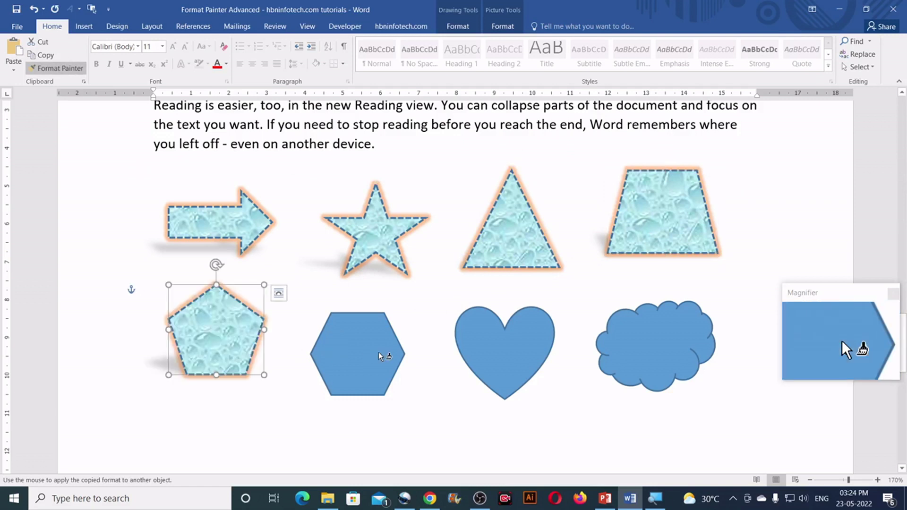
{"action": "left_click", "coordinate": [381, 356]}
{"action": "left_click", "coordinate": [528, 354]}
{"action": "left_click", "coordinate": [642, 374]}
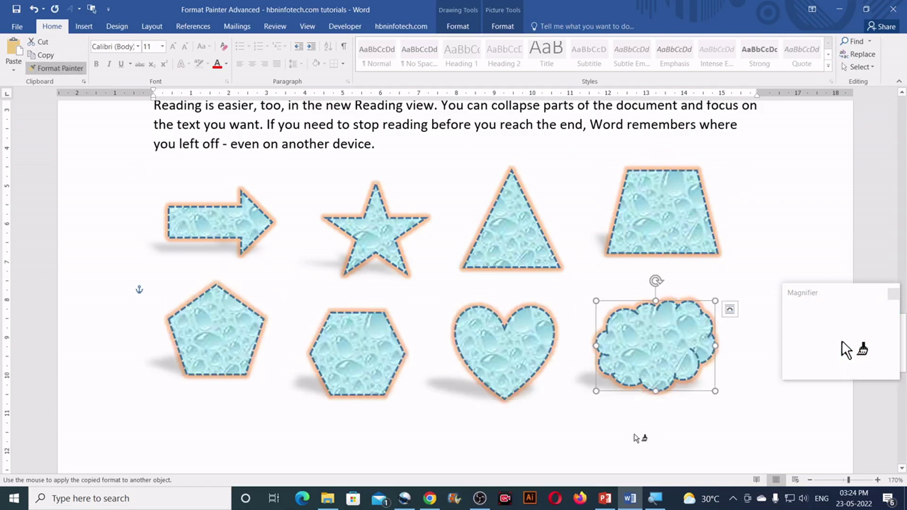
{"action": "left_click", "coordinate": [636, 439]}
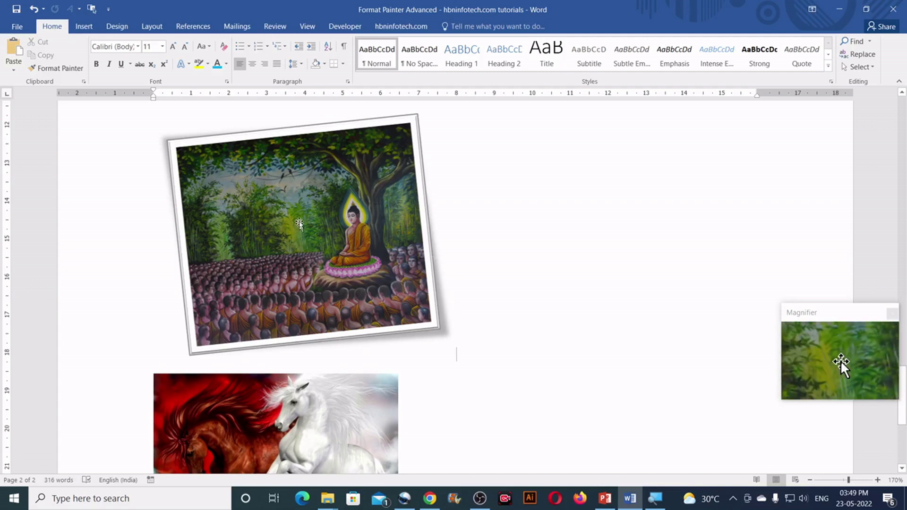
Step: Copy the Buddha picture's tilted white shadowed frame onto the horse picture with Format Painter
{"action": "left_click", "coordinate": [307, 190]}
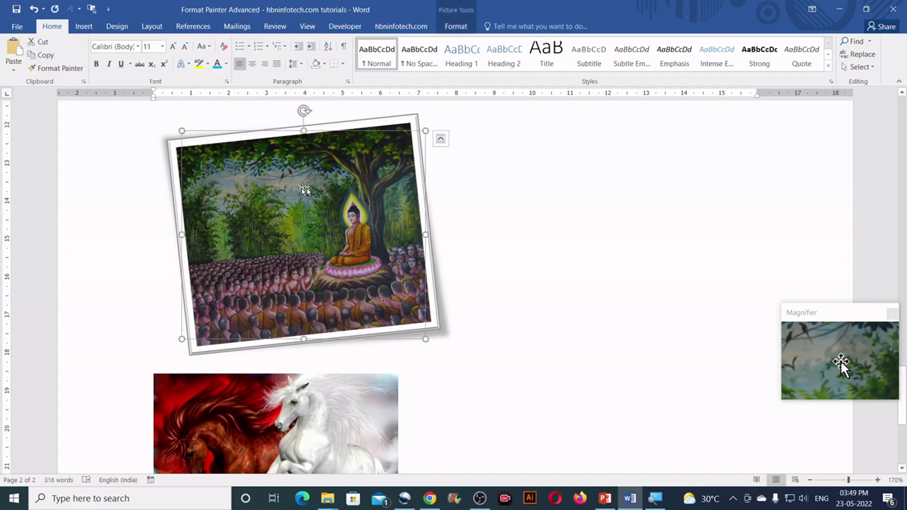
{"action": "left_click", "coordinate": [66, 69]}
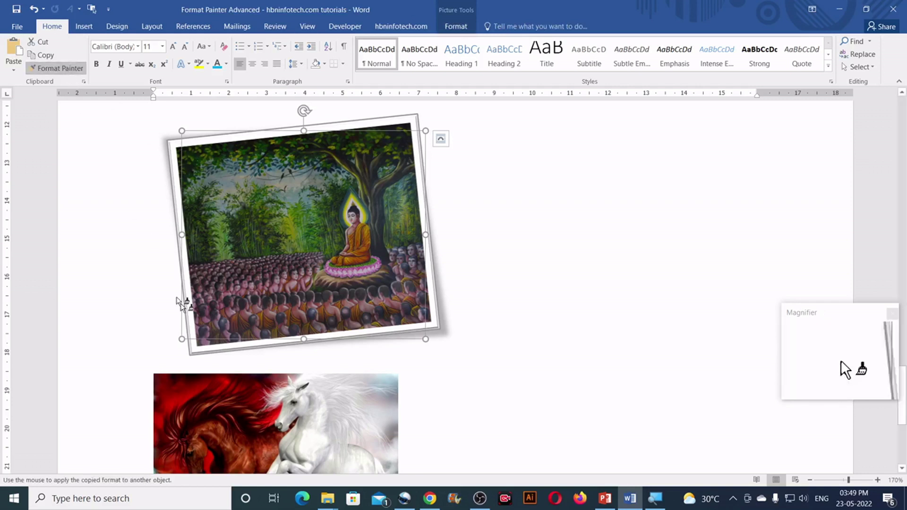
{"action": "scroll", "coordinate": [241, 298], "scroll_direction": "down", "scroll_amount": 5}
{"action": "left_click", "coordinate": [240, 295]}
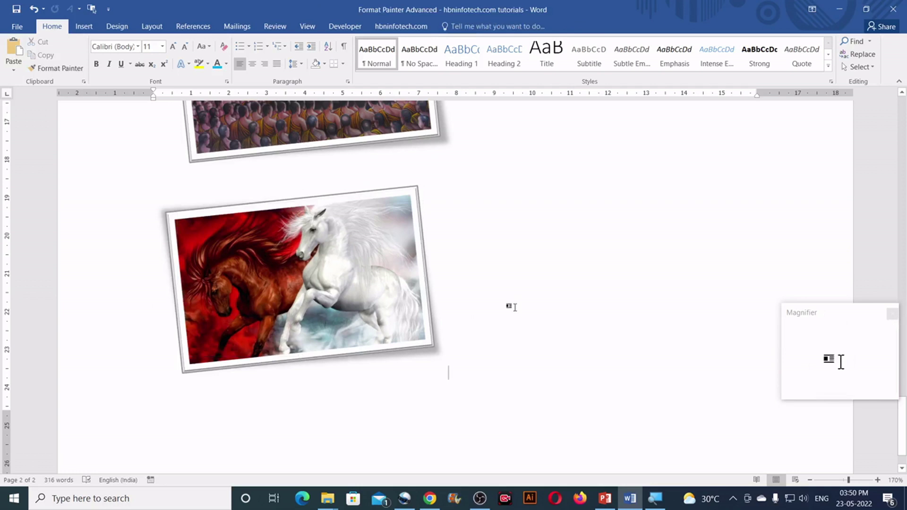
{"action": "scroll", "coordinate": [511, 307], "scroll_direction": "up", "scroll_amount": 6}
{"action": "scroll", "coordinate": [511, 307], "scroll_direction": "down", "scroll_amount": 2}
{"action": "scroll", "coordinate": [511, 307], "scroll_direction": "down", "scroll_amount": 2}
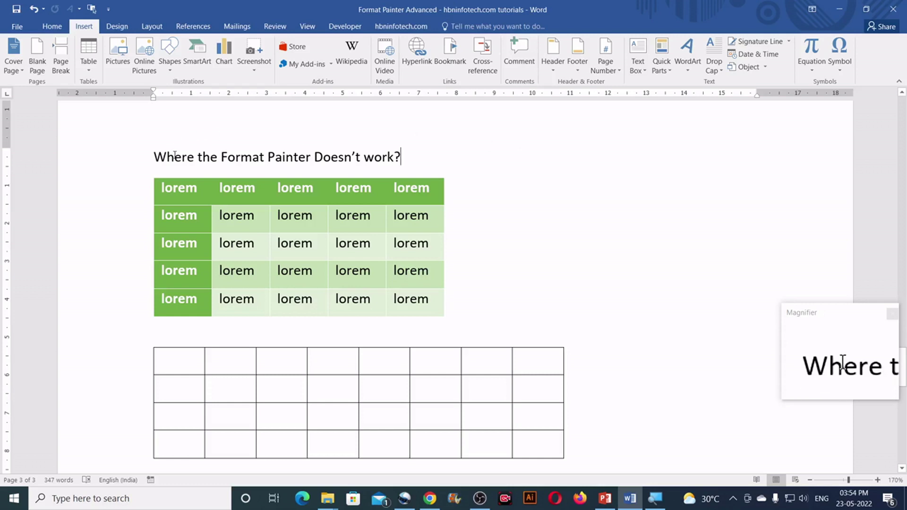
Step: Paint the green lorem table's formatting onto the empty eight-column table, which stays plain, then select the hexagon SmartArt
{"action": "mouse_move", "coordinate": [149, 174]}
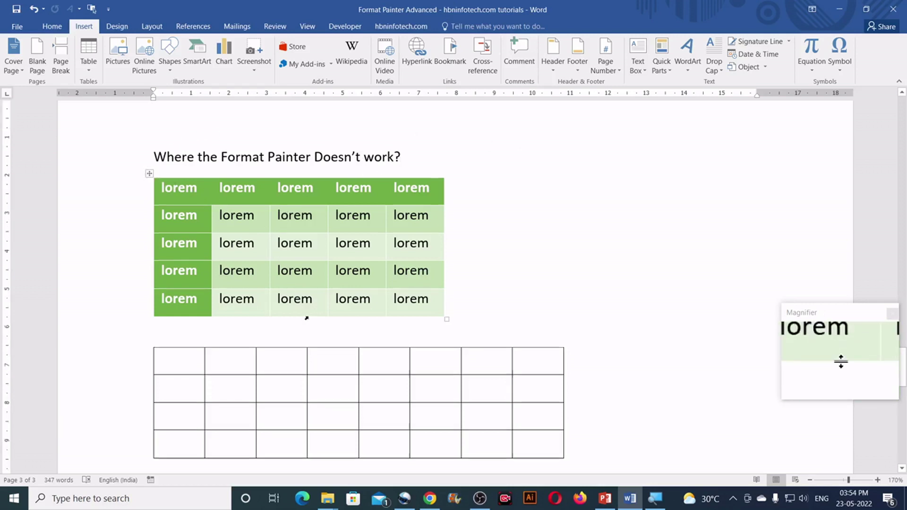
{"action": "scroll", "coordinate": [394, 268], "scroll_direction": "down", "scroll_amount": 8}
{"action": "scroll", "coordinate": [394, 268], "scroll_direction": "down", "scroll_amount": 4}
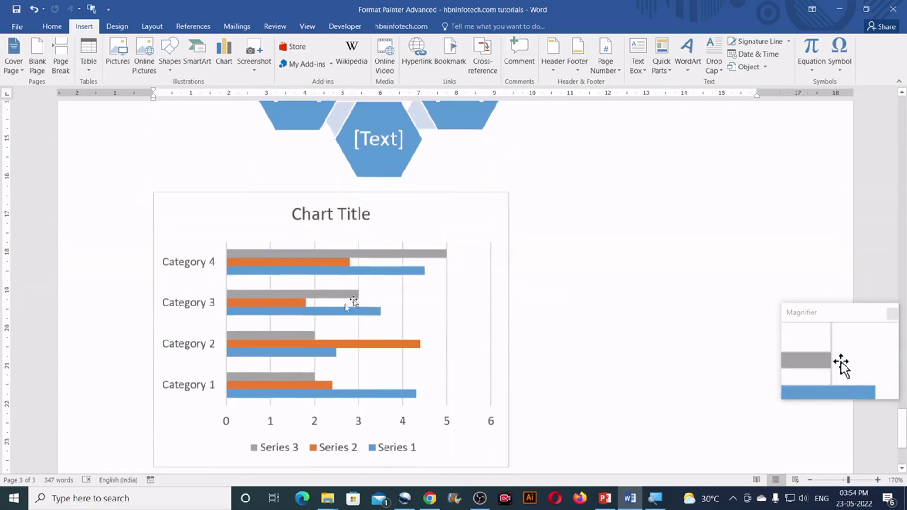
{"action": "scroll", "coordinate": [595, 303], "scroll_direction": "up", "scroll_amount": 5}
{"action": "scroll", "coordinate": [597, 307], "scroll_direction": "up", "scroll_amount": 5}
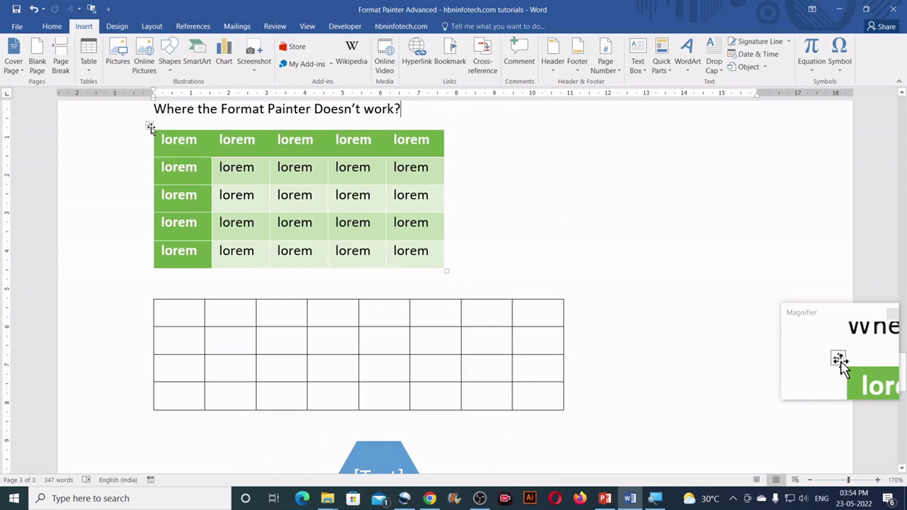
{"action": "left_click", "coordinate": [148, 126]}
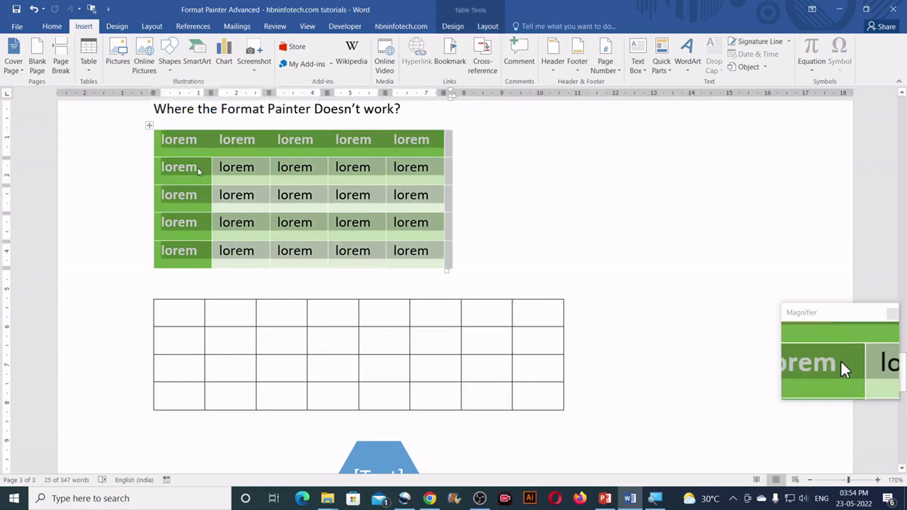
{"action": "left_click", "coordinate": [52, 26]}
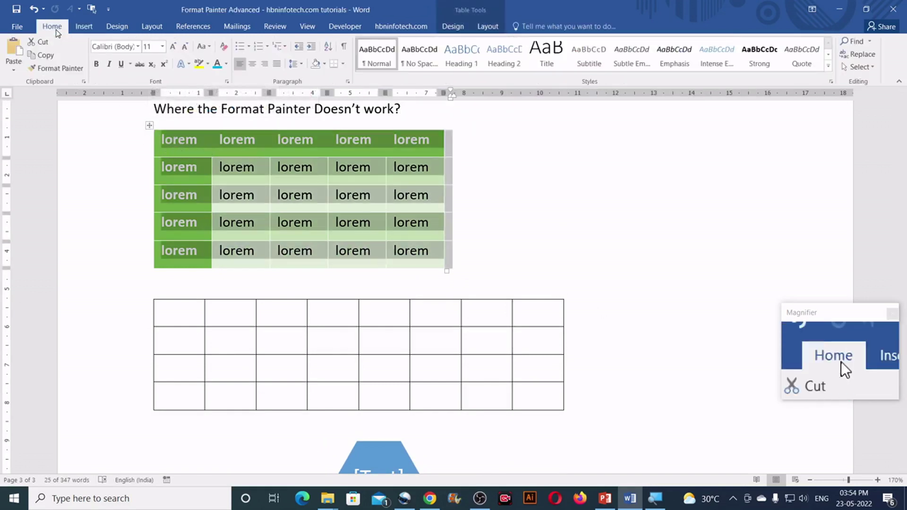
{"action": "left_click", "coordinate": [53, 70]}
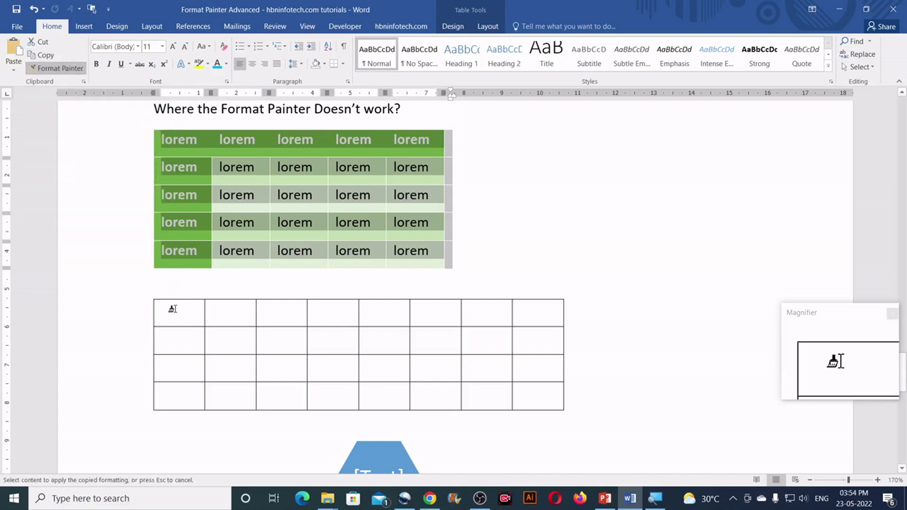
{"action": "mouse_move", "coordinate": [168, 307]}
{"action": "left_mouse_down"}
{"action": "mouse_move", "coordinate": [524, 380]}
{"action": "mouse_move", "coordinate": [533, 403]}
{"action": "left_mouse_up"}
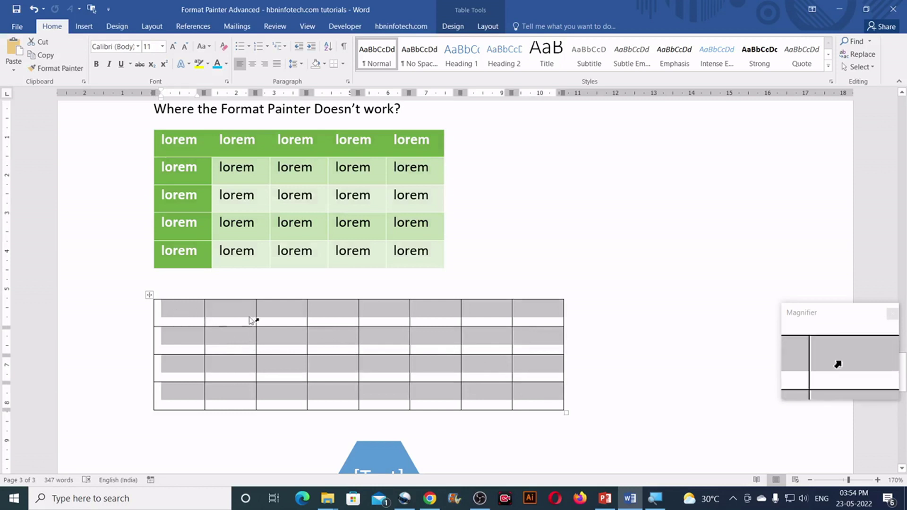
{"action": "scroll", "coordinate": [285, 318], "scroll_direction": "down", "scroll_amount": 5}
{"action": "left_click", "coordinate": [293, 308]}
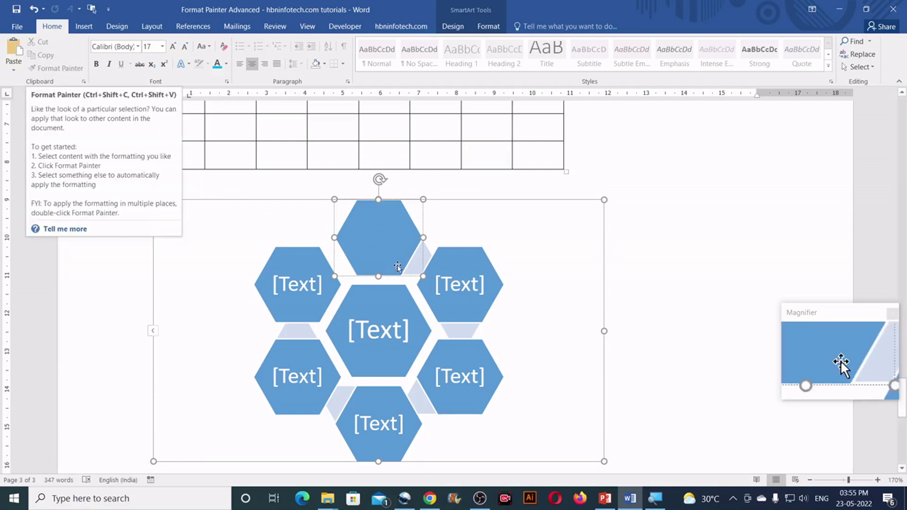
Step: Select the bar chart's title to test Format Painter, then deselect the chart; nothing changes
{"action": "scroll", "coordinate": [459, 264], "scroll_direction": "down", "scroll_amount": 6}
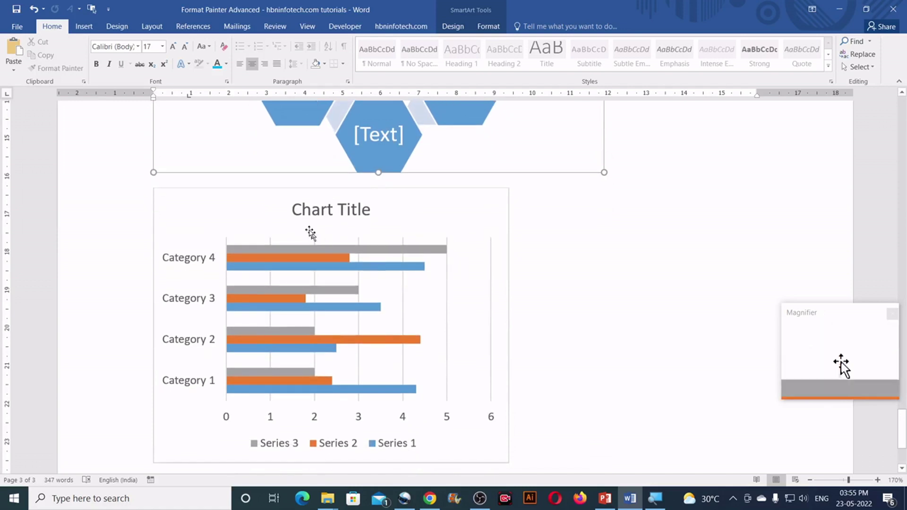
{"action": "left_click", "coordinate": [314, 211]}
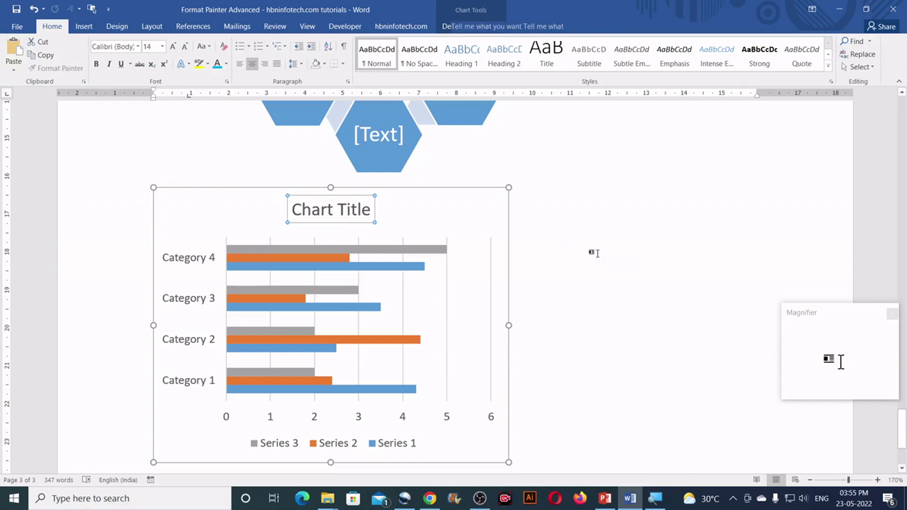
{"action": "left_click", "coordinate": [594, 253]}
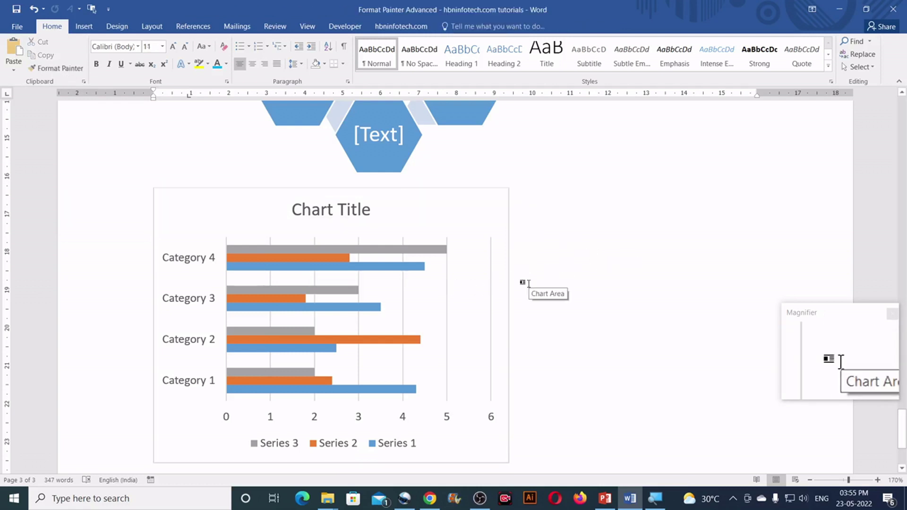
{"action": "scroll", "coordinate": [571, 284], "scroll_direction": "up", "scroll_amount": 5}
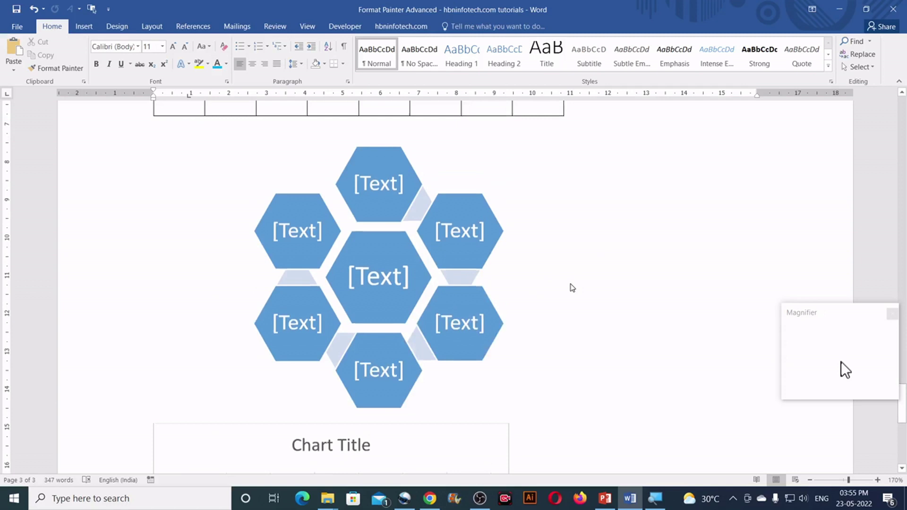
Step: Scroll up from page 3 to review the eight textured shapes and the framed Buddha picture
{"action": "scroll", "coordinate": [572, 288], "scroll_direction": "up", "scroll_amount": 7}
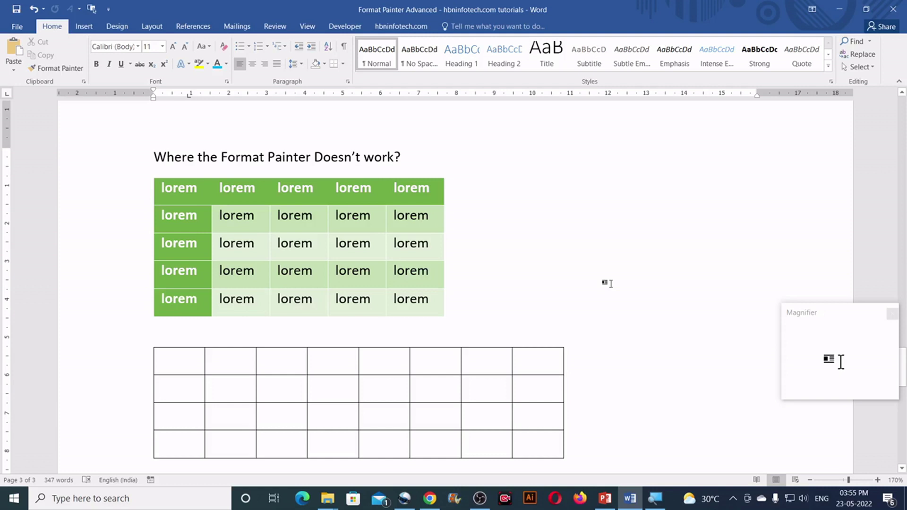
{"action": "scroll", "coordinate": [630, 342], "scroll_direction": "up", "scroll_amount": 10}
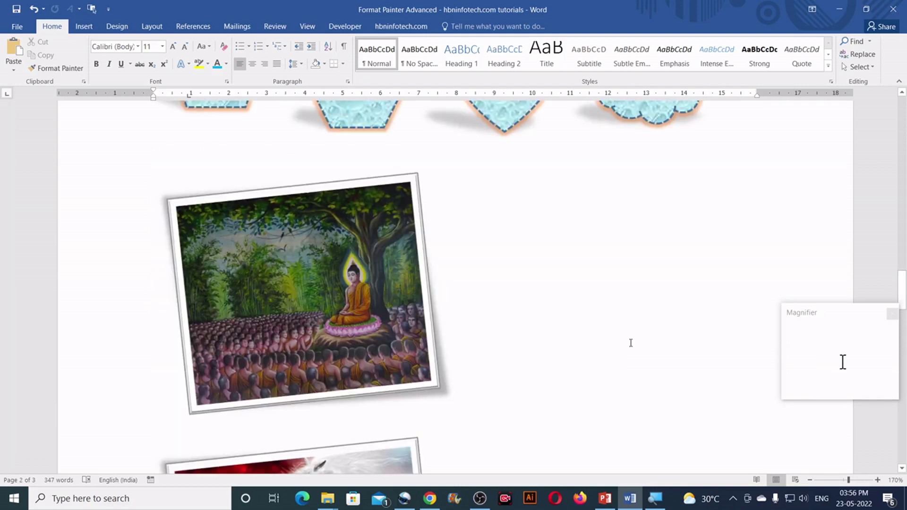
{"action": "scroll", "coordinate": [630, 343], "scroll_direction": "up", "scroll_amount": 5}
{"action": "scroll", "coordinate": [630, 343], "scroll_direction": "down", "scroll_amount": 3}
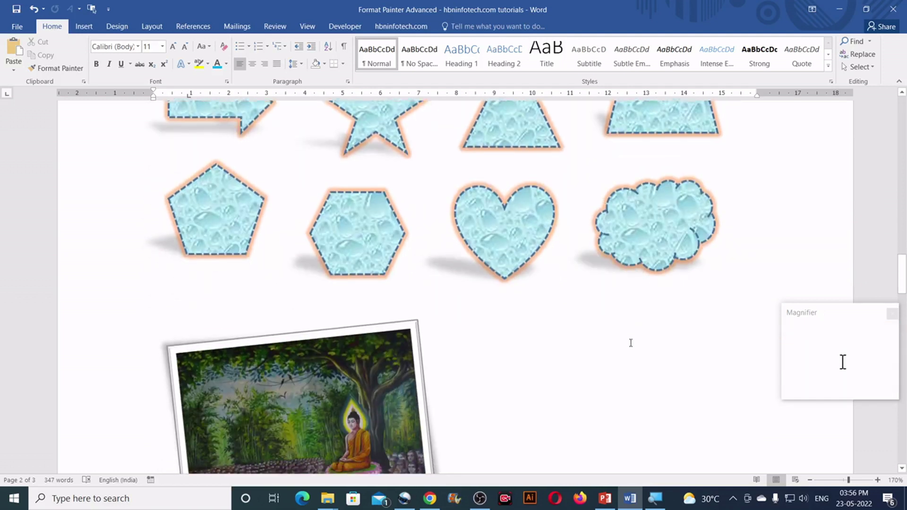